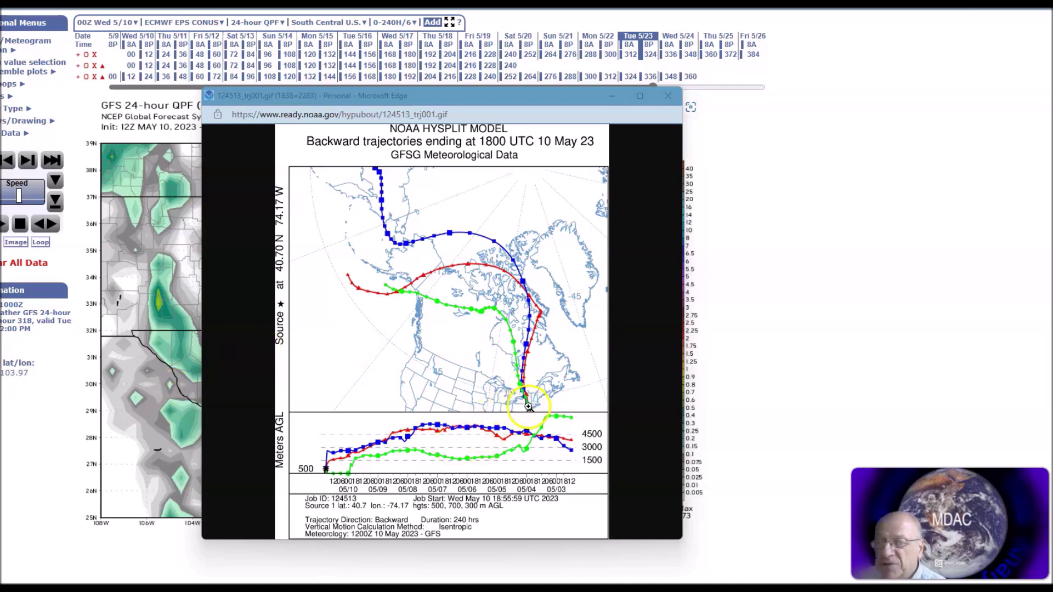
- Enlarge the HYSPLIT trajectory plot to full resolution, then fit it back in view
click(521, 391)
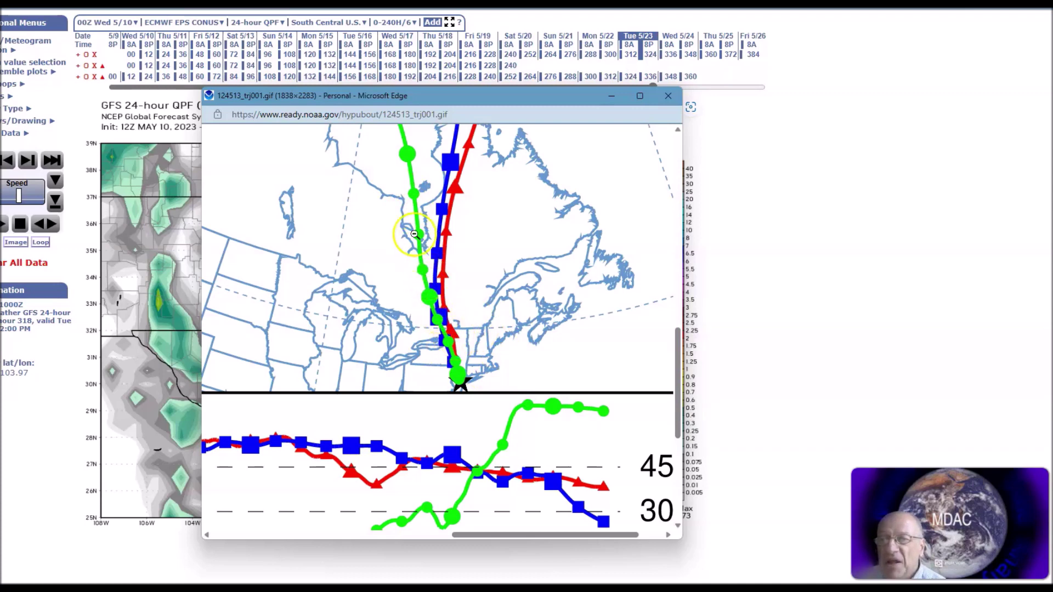
click(444, 296)
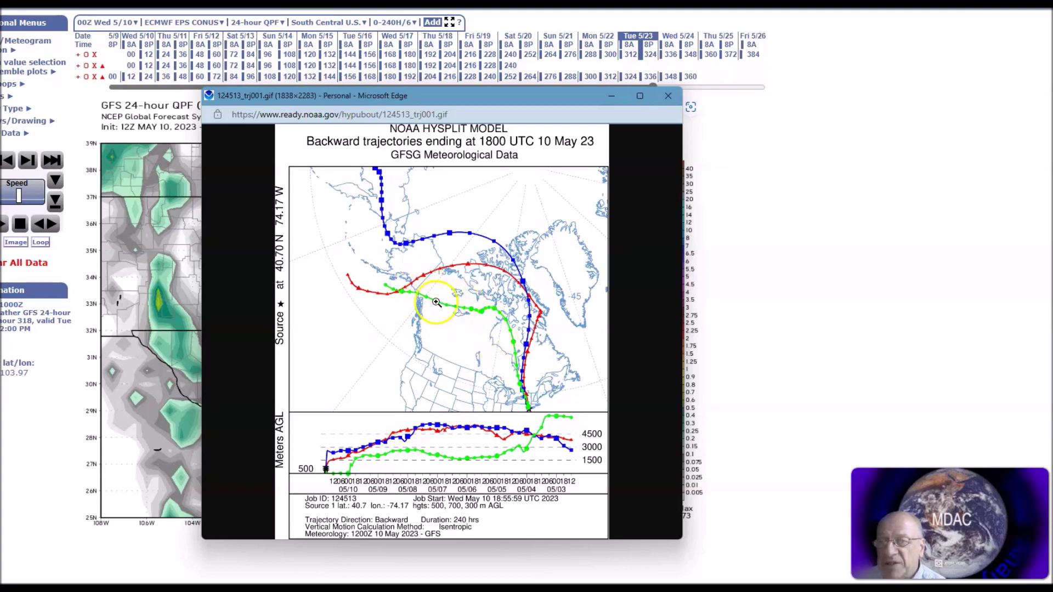
click(521, 356)
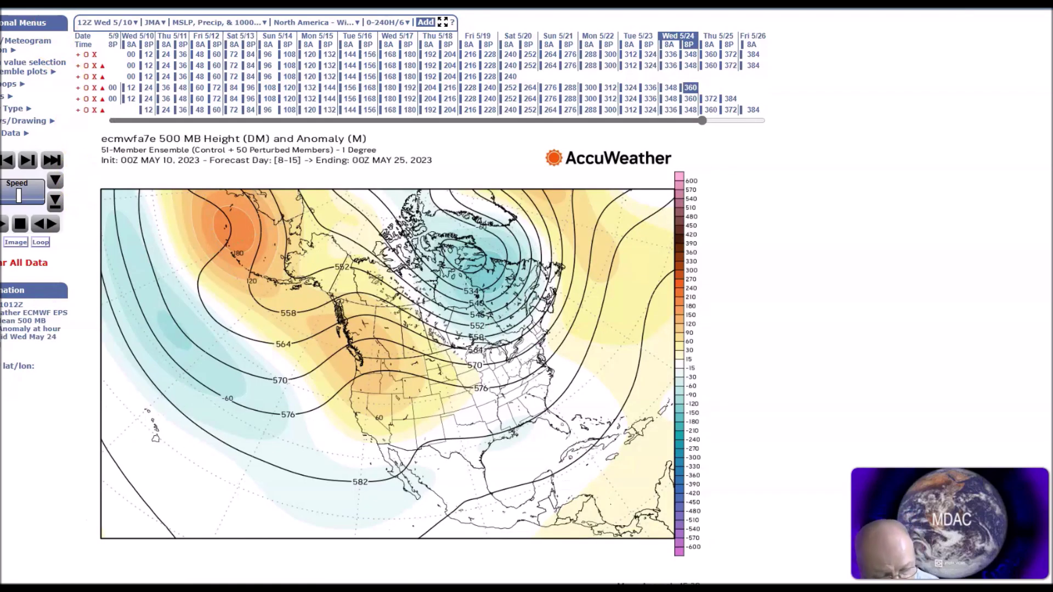
- Step 500 MB anomaly maps: GFS hour 84, ECMWF hours 96 and 156, then GFS hour 60
click(251, 54)
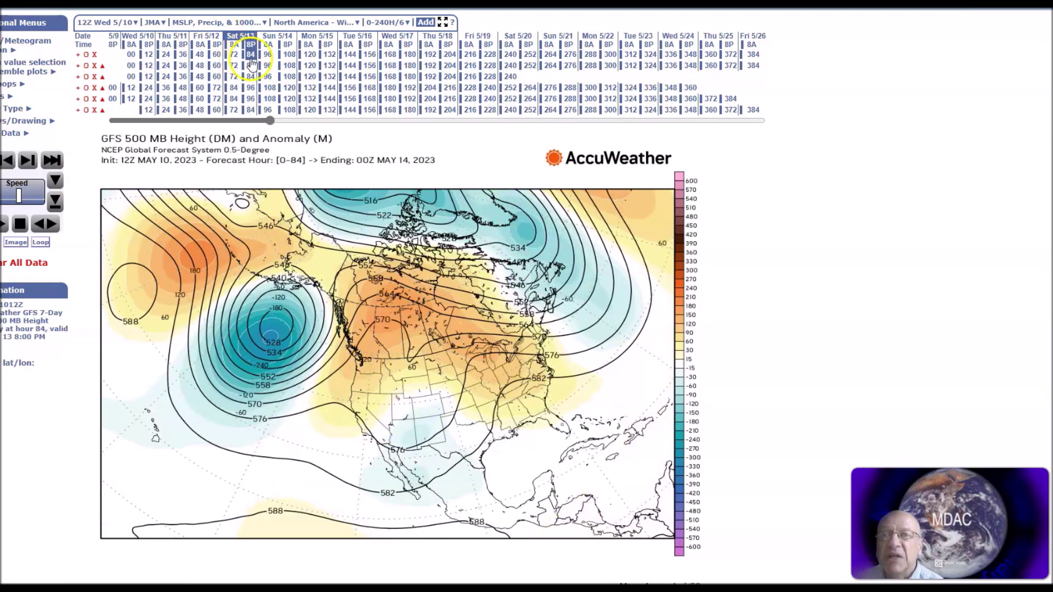
click(271, 77)
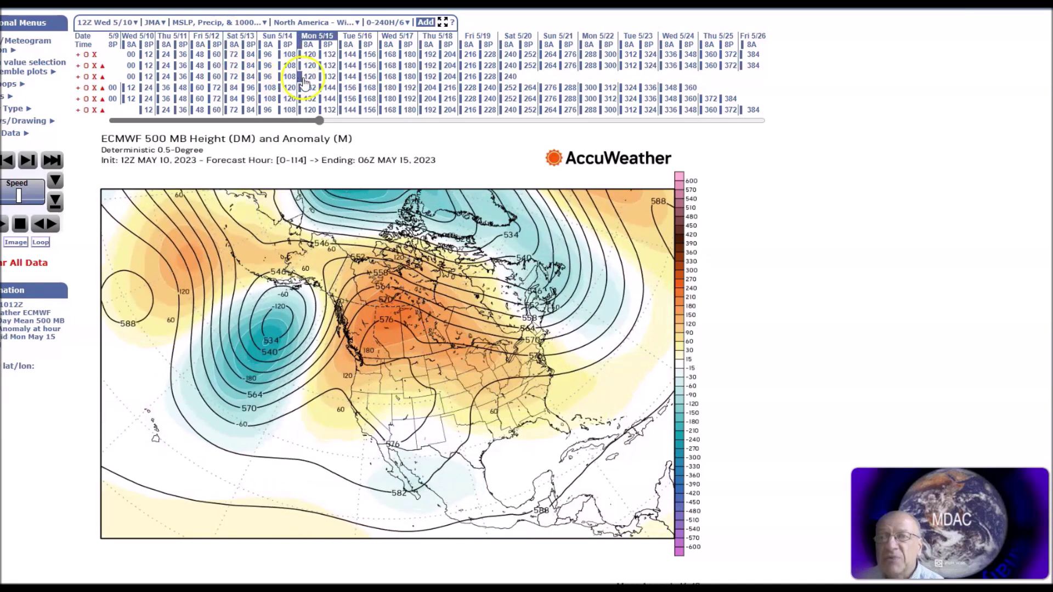
click(370, 77)
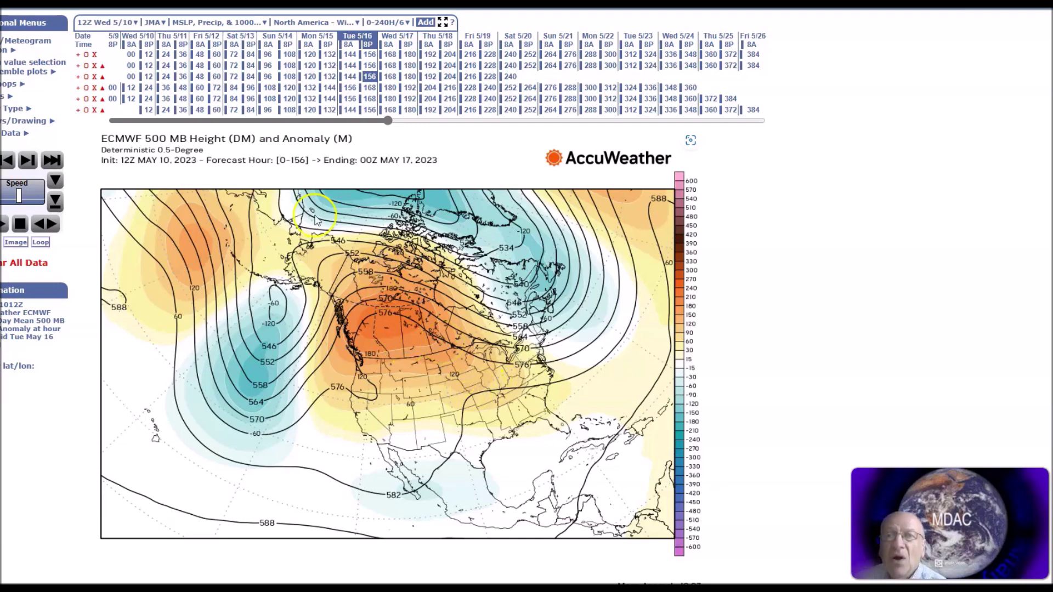
click(217, 54)
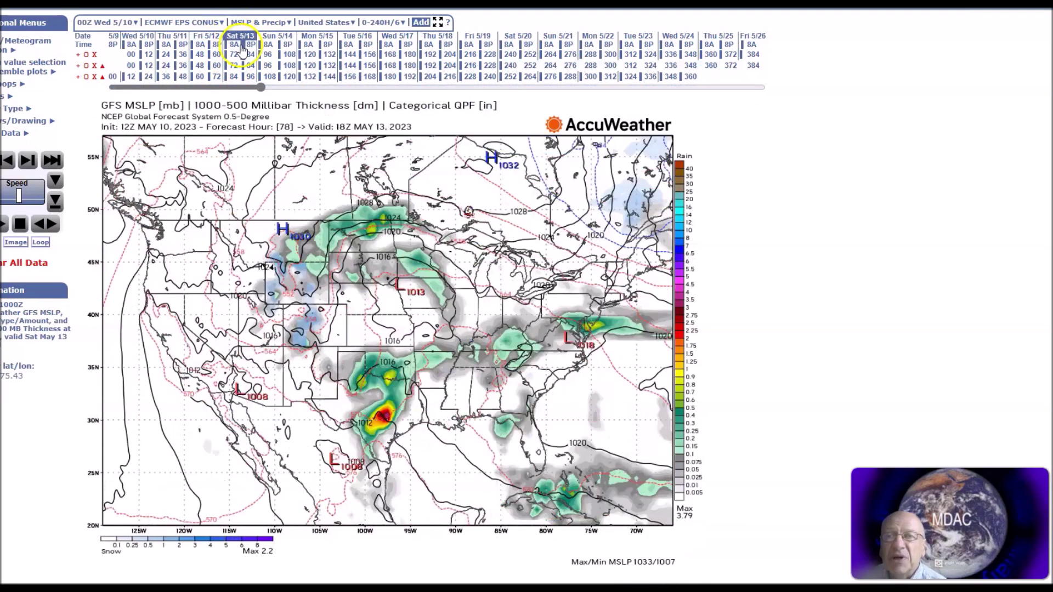
- Show the GFS MSLP and precipitation map at hour 96, checking hour 108 along the way
click(249, 50)
click(266, 48)
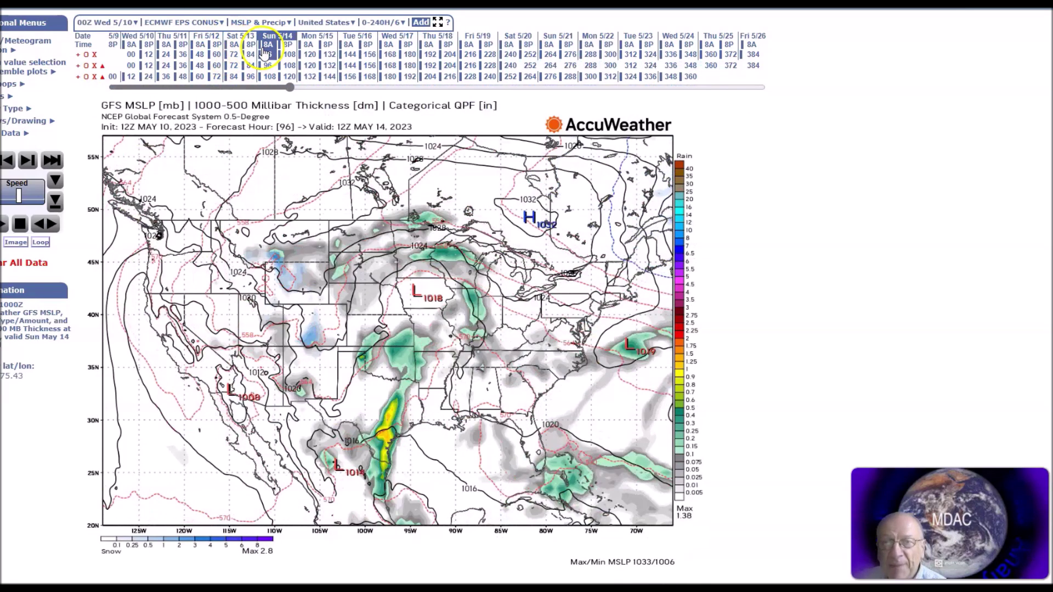
click(284, 50)
click(267, 46)
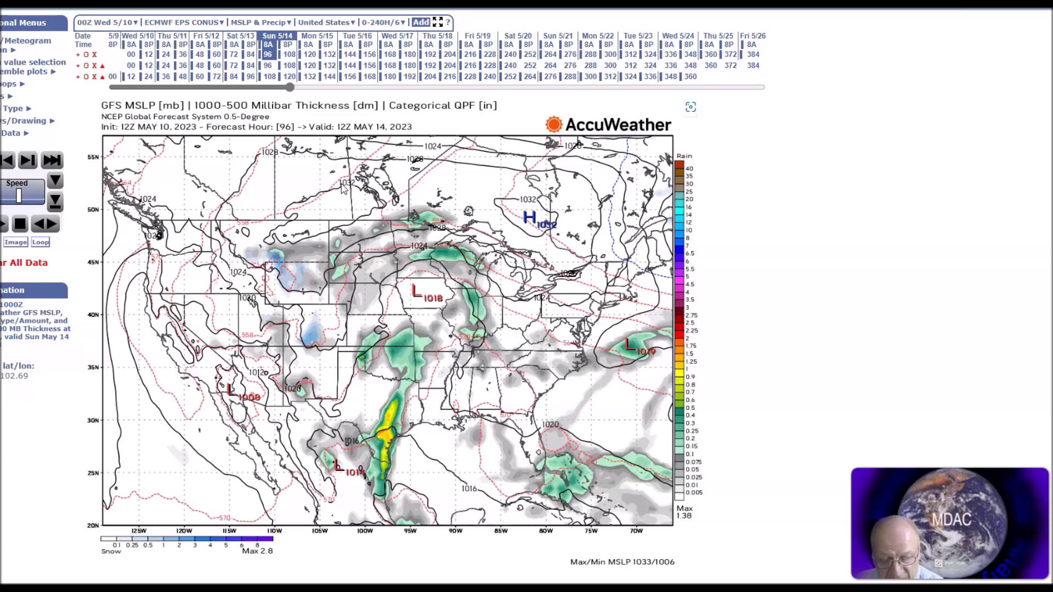
- Switch to the WPC Day 5 Excessive Rainfall Outlook for May 14–15
click(351, 184)
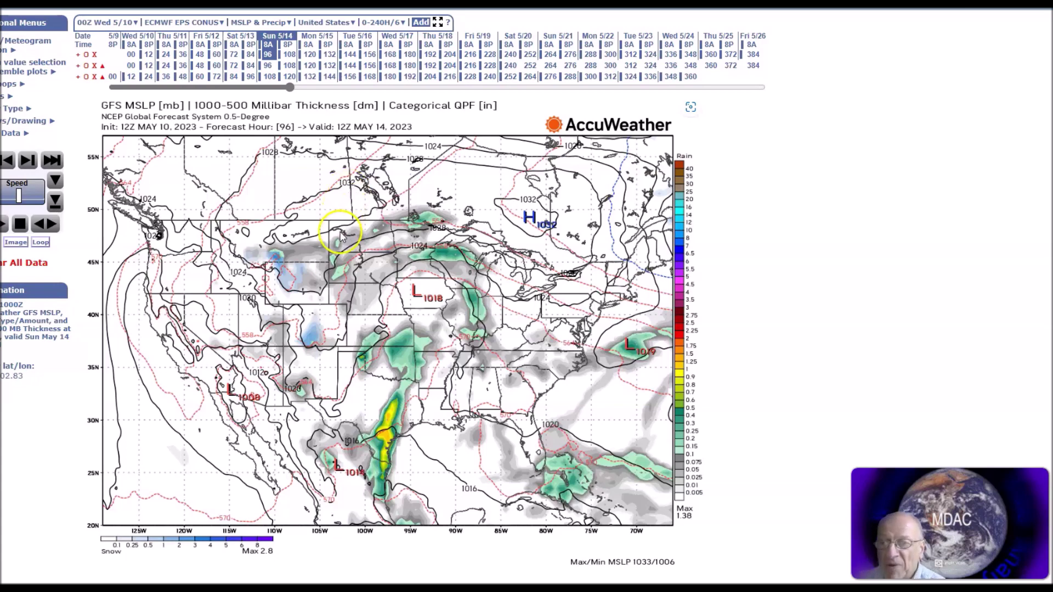
click(384, 426)
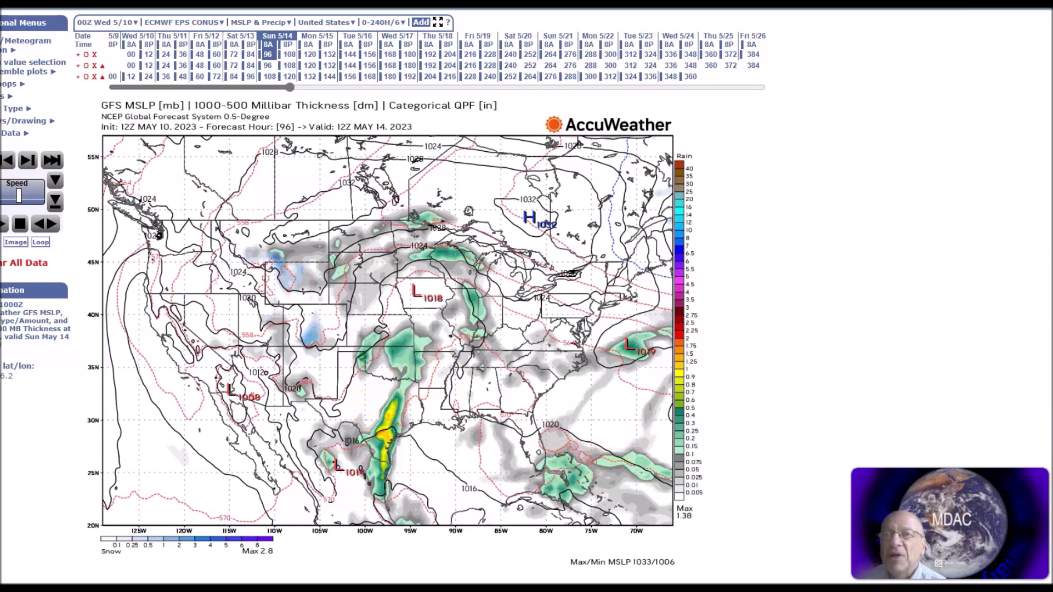
key(ctrl+Tab)
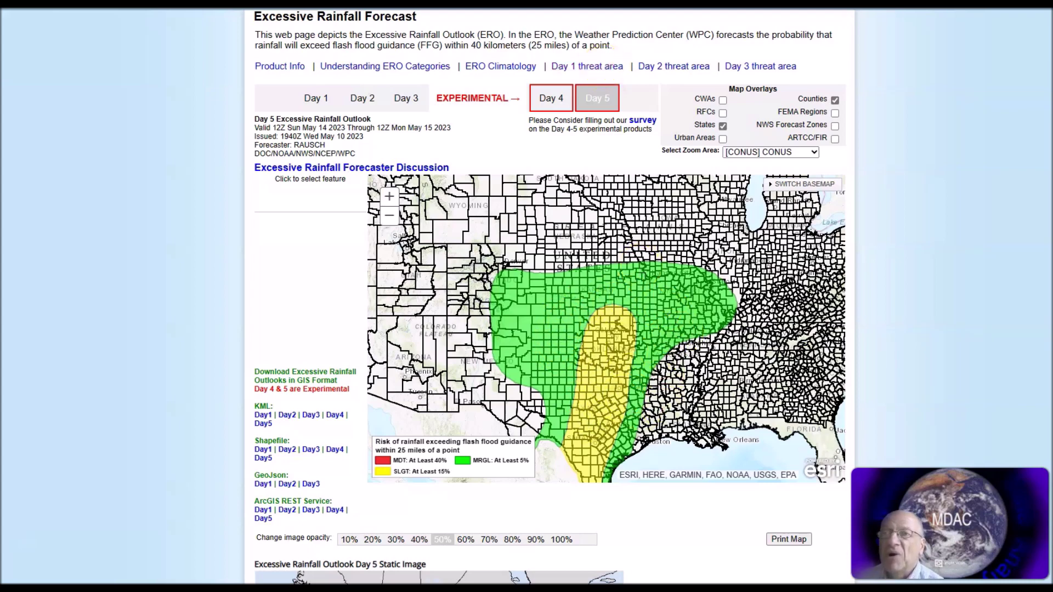
- Return to the AccuWeather GFS 24-hour QPF map for the South Central U.S. at hour 90
key(ctrl+Tab)
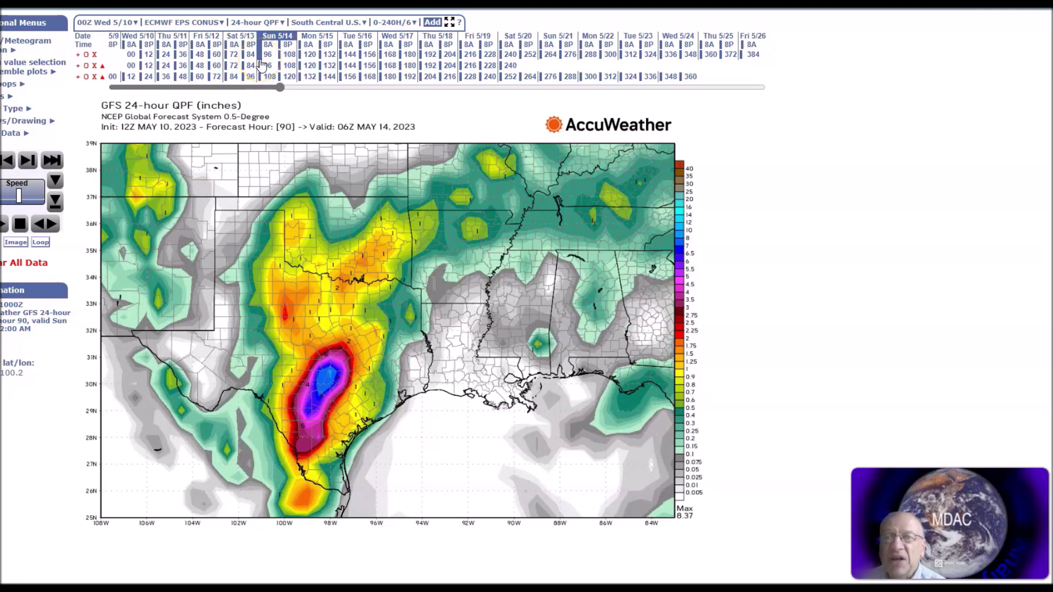
- Compare ECMWF hour 96 and EPS hours 96/108 QPF over Texas, then return to GFS 500 MB
click(268, 66)
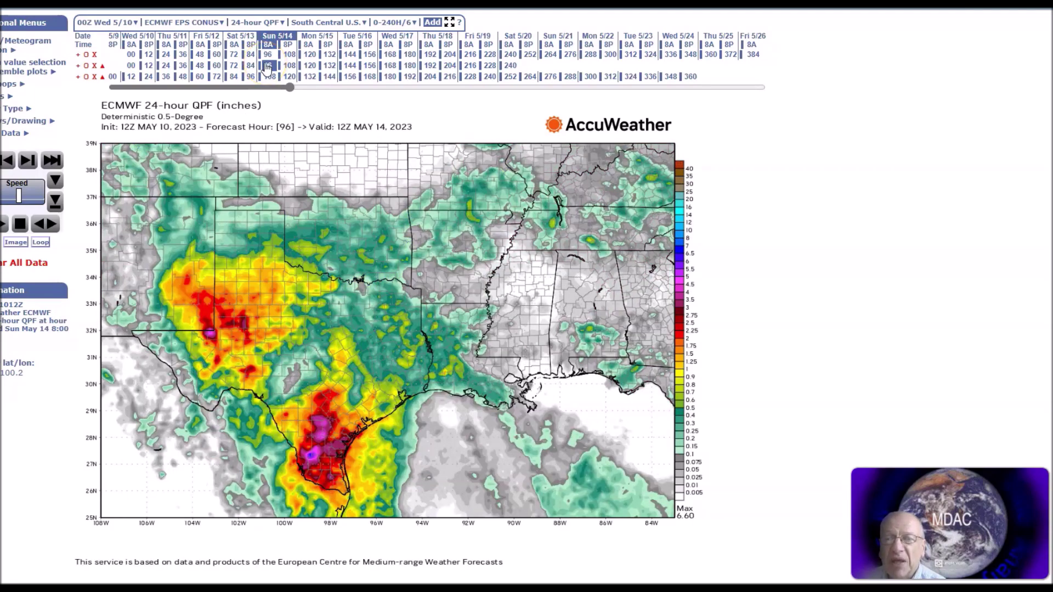
click(269, 76)
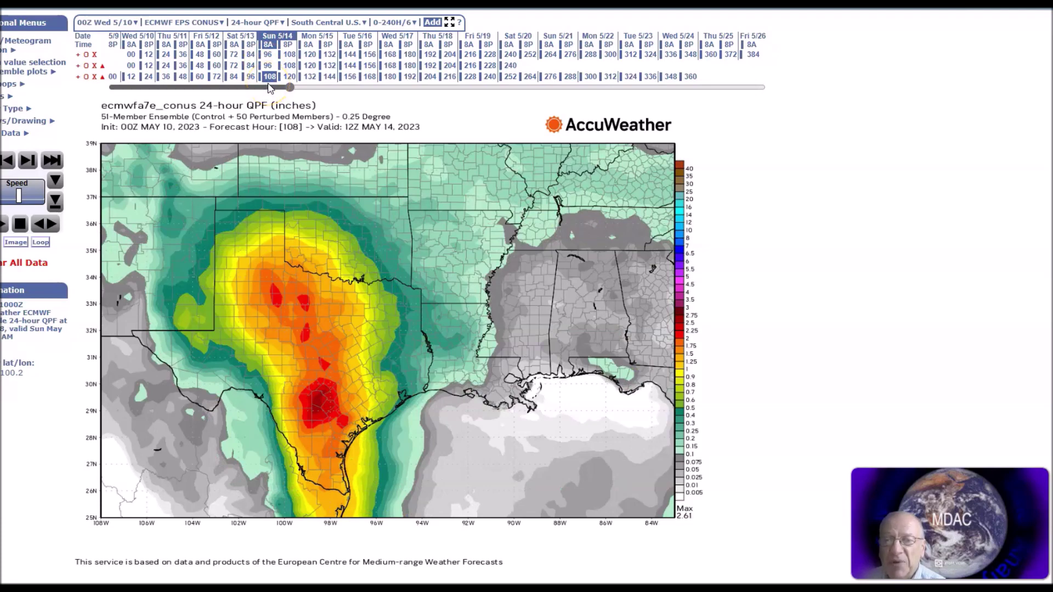
click(271, 87)
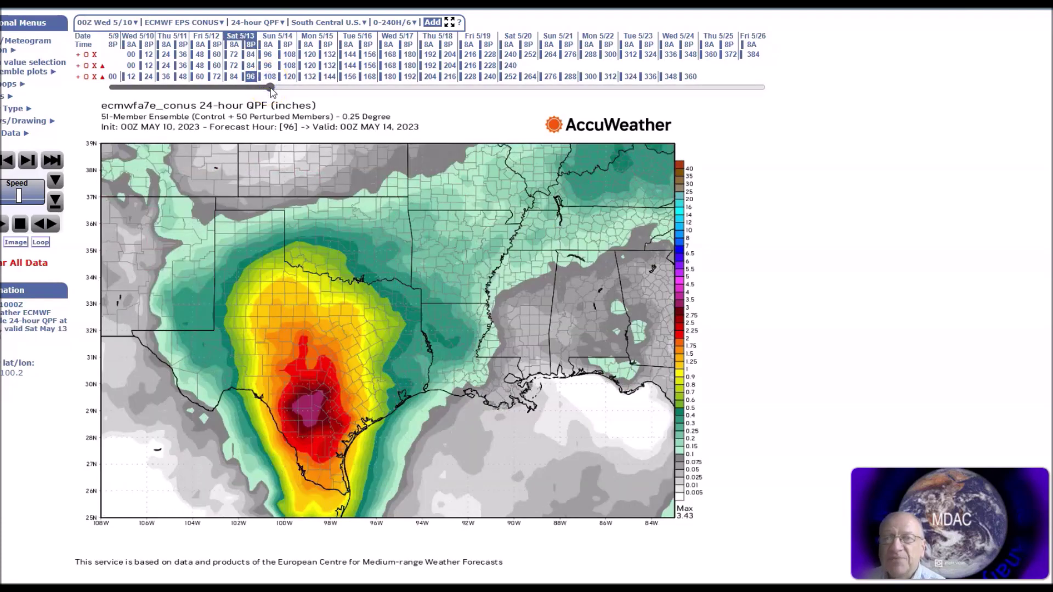
key(Right)
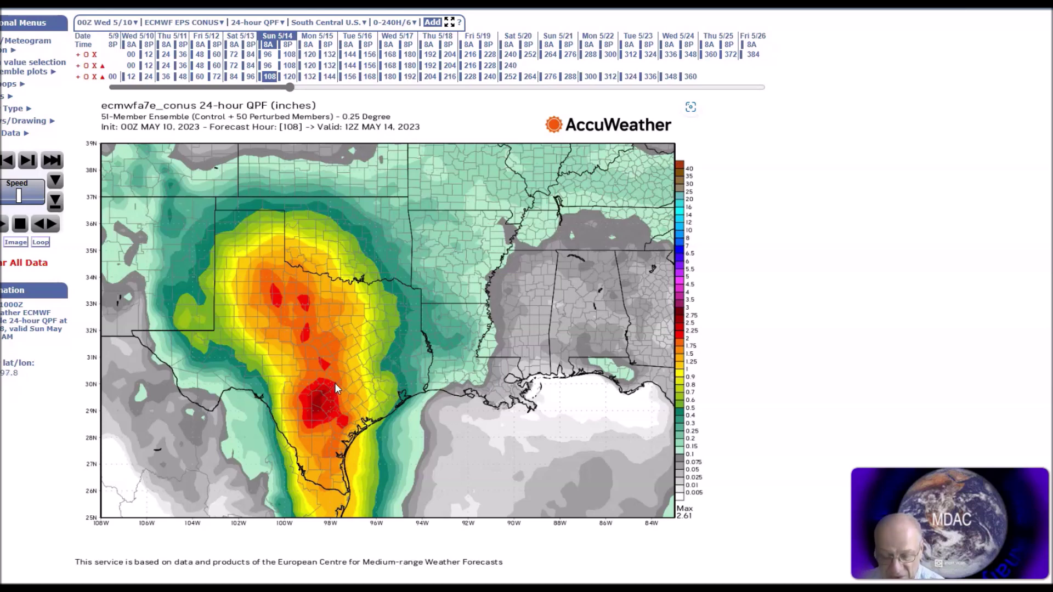
click(250, 54)
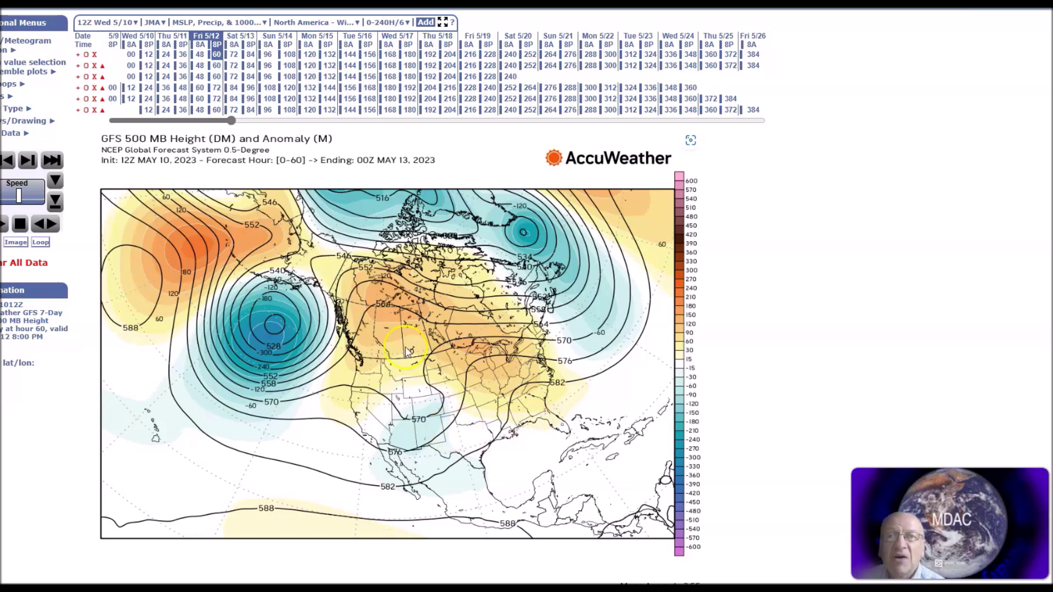
- Review NAEFS hours 96/222, GEFS 252 and CMC ensemble 5/21 charts, then show 615temp.gif
click(268, 109)
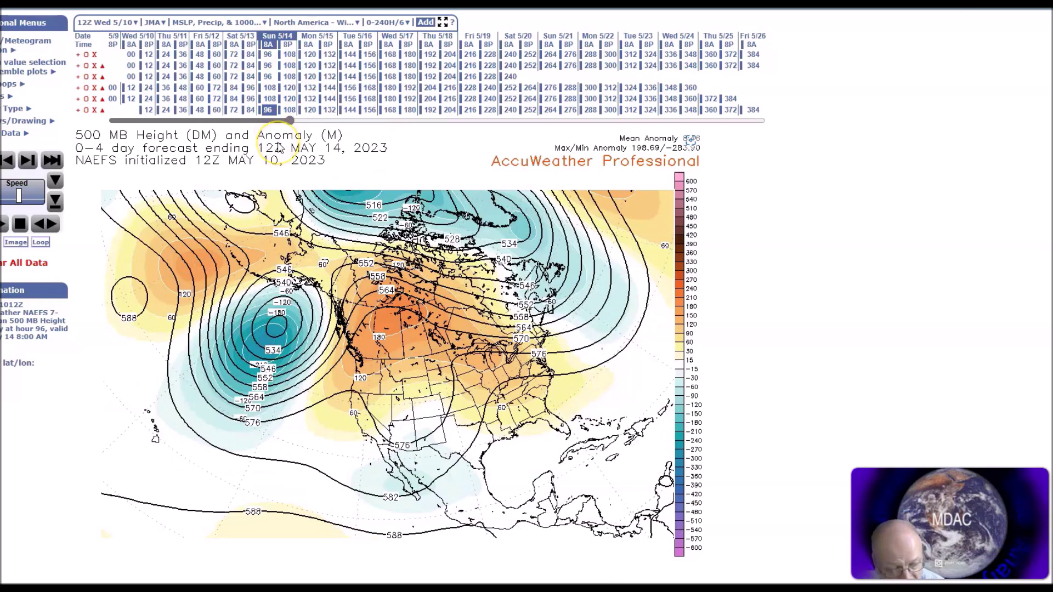
click(485, 120)
click(530, 65)
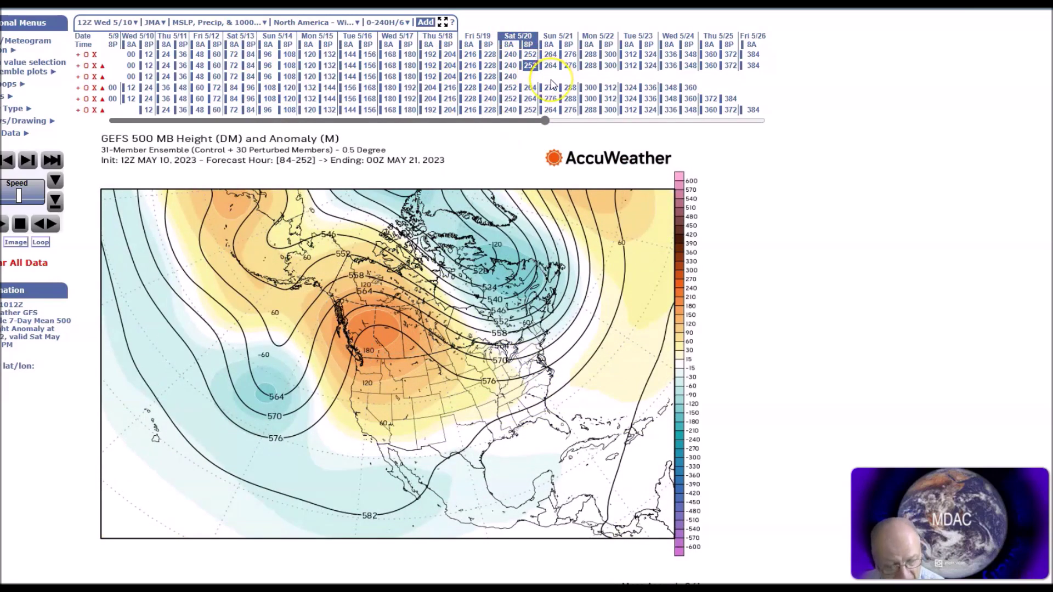
click(550, 98)
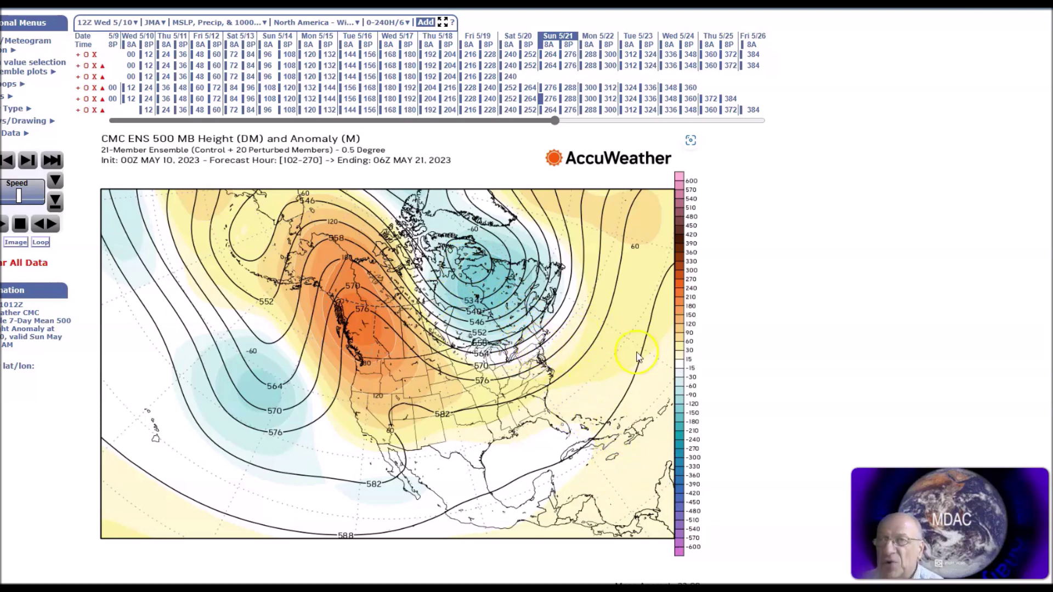
mouse_move(779, 589)
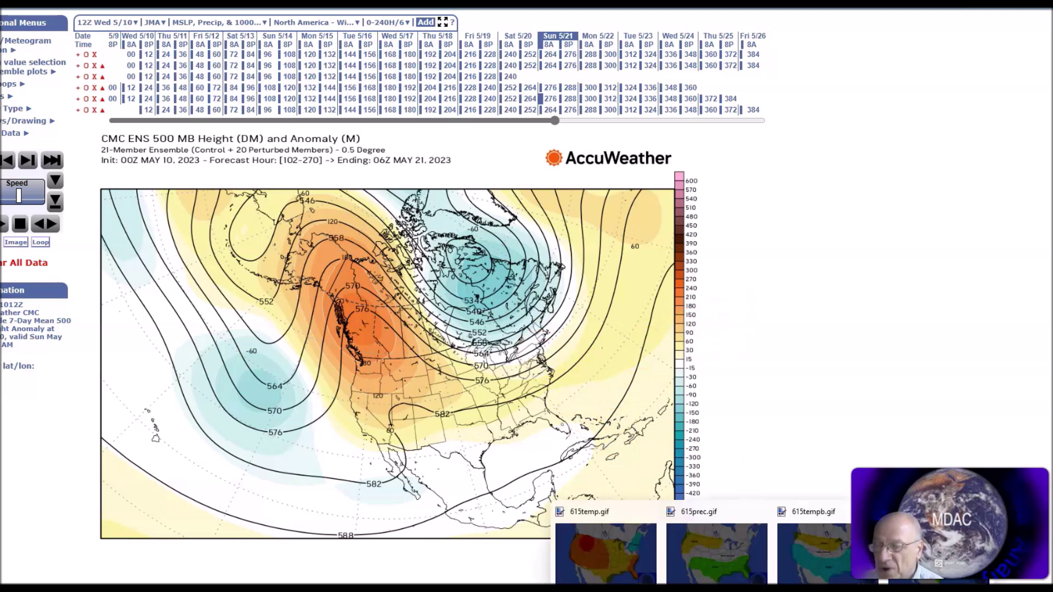
click(610, 547)
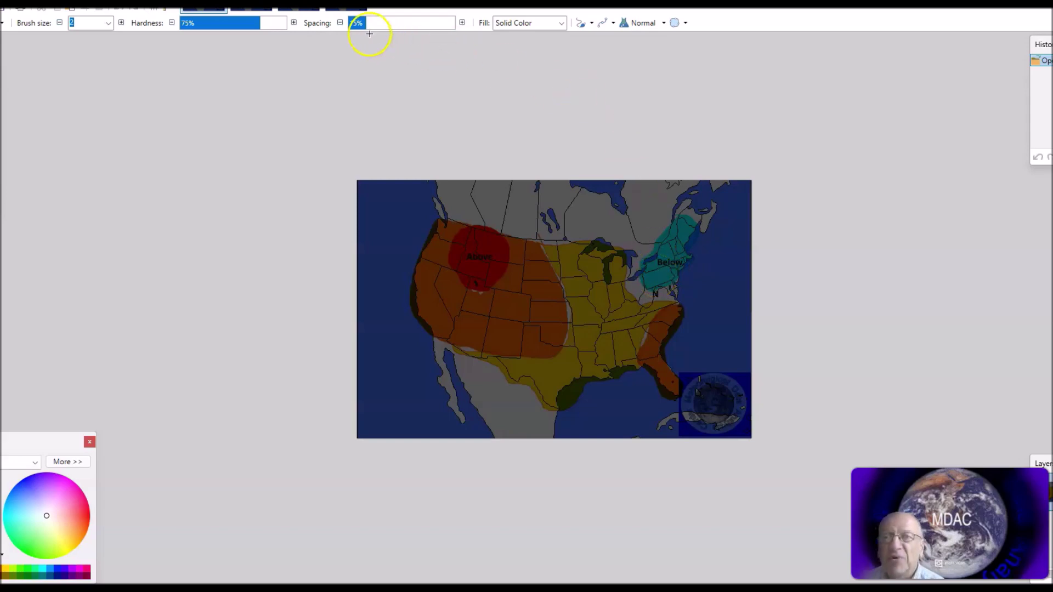
- View the 615prec.gif outlook map, then return to AccuWeather's CMC ensemble 500 MB chart
key(ctrl+Tab)
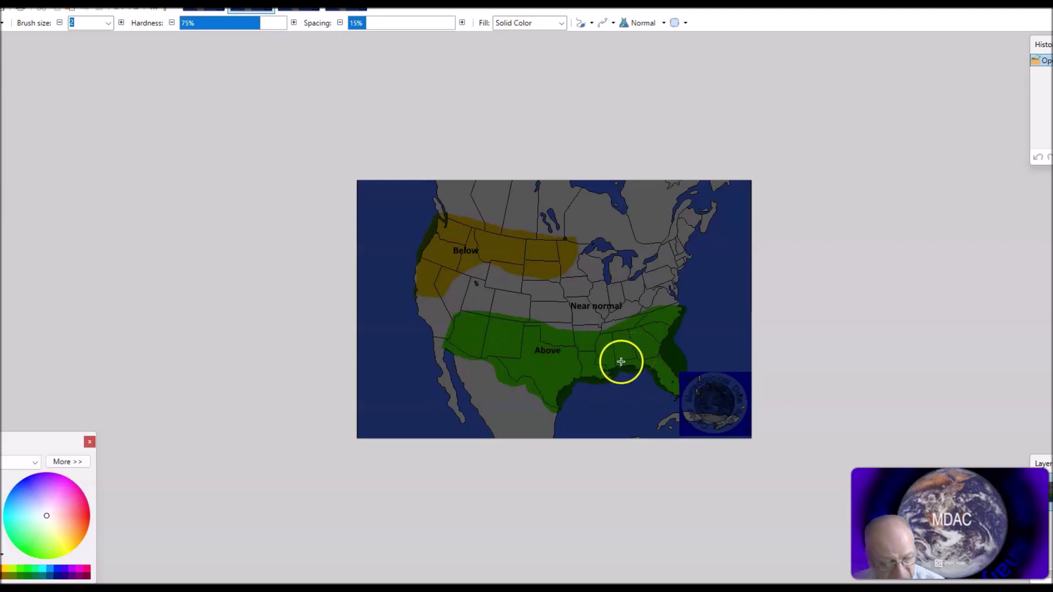
mouse_move(581, 588)
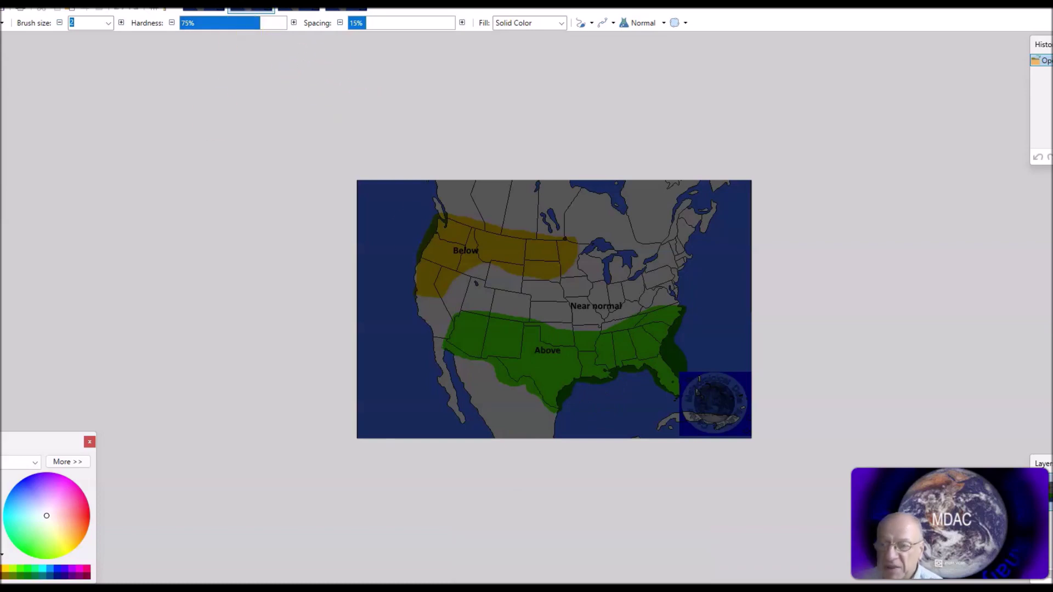
click(547, 575)
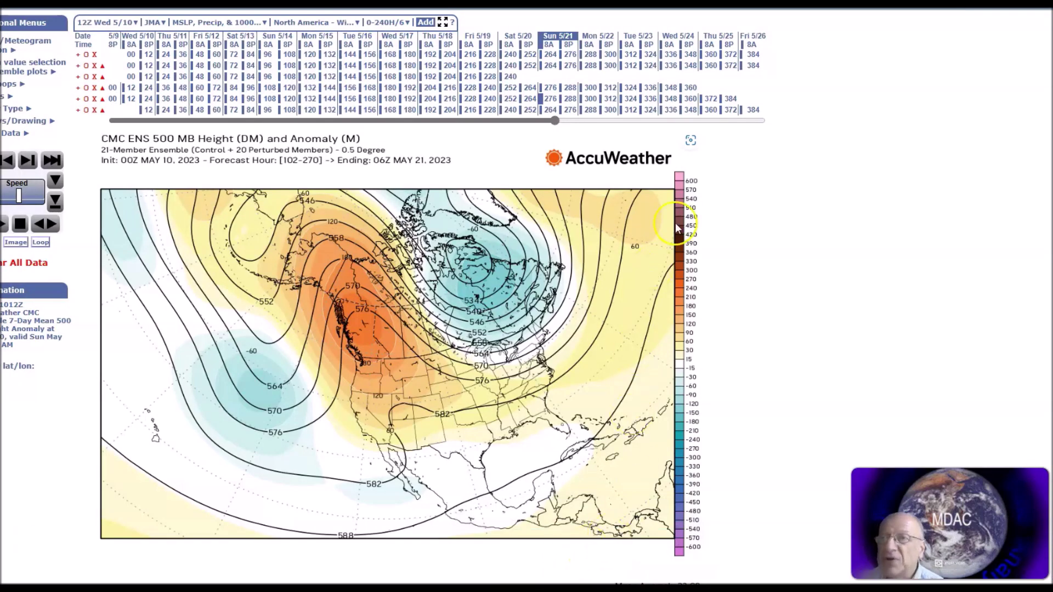
- Review GEFS and NAEFS 500 MB charts at hours 372–384, then show 615tempb.gif
click(731, 65)
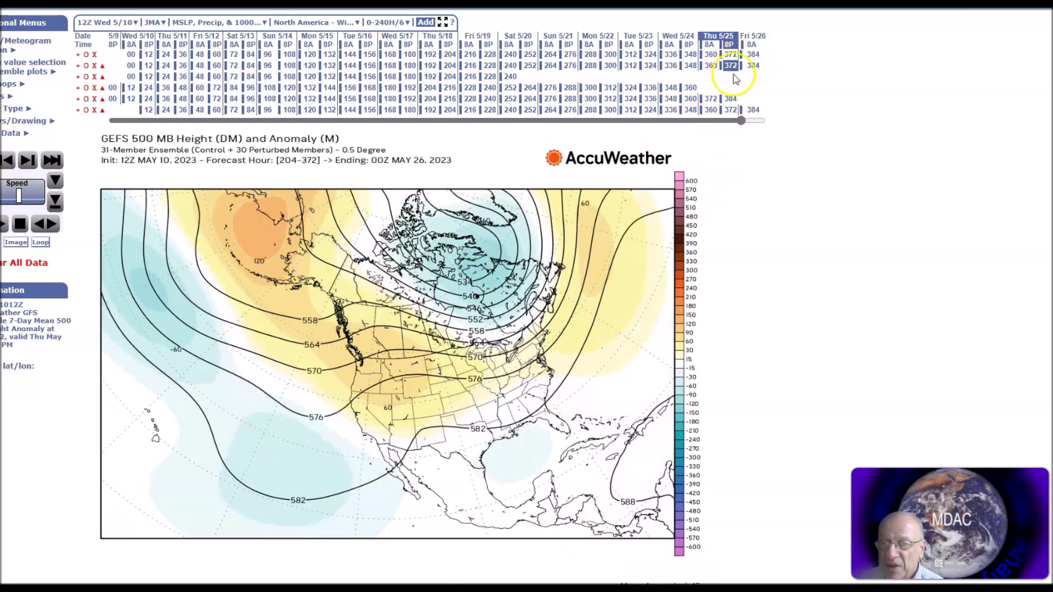
click(729, 110)
click(740, 110)
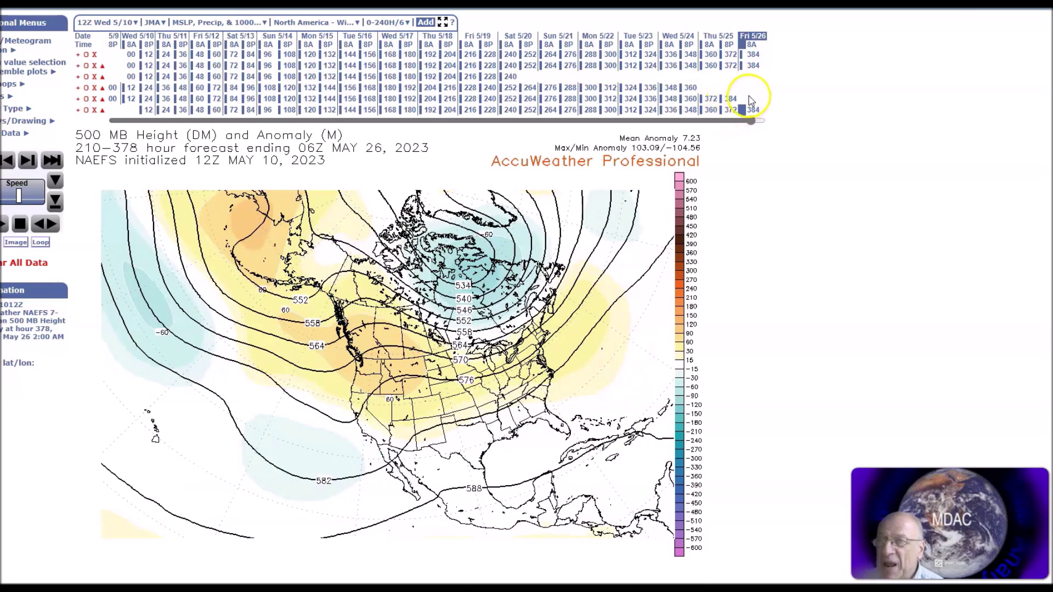
click(754, 66)
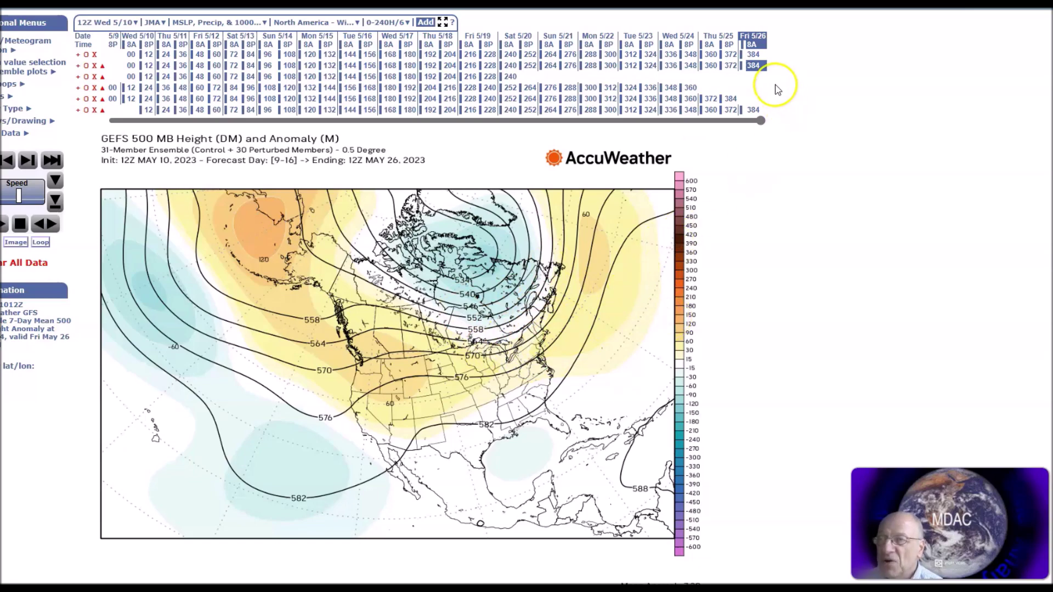
click(753, 110)
click(804, 571)
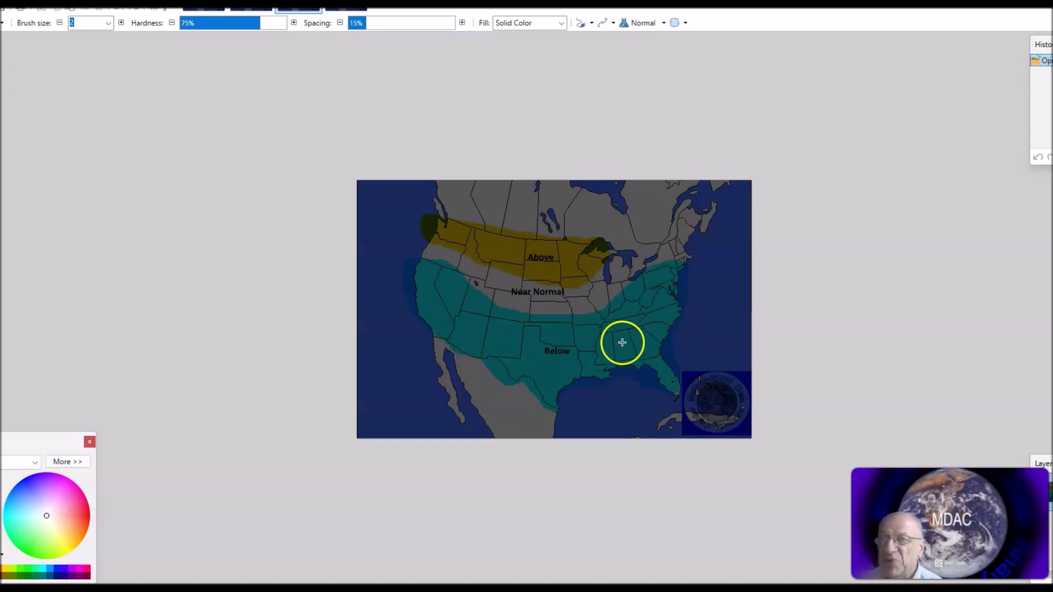
- Show the fourth outlook map, with 'Below' across the northern tier and 'Above' across the South
key(ctrl+Tab)
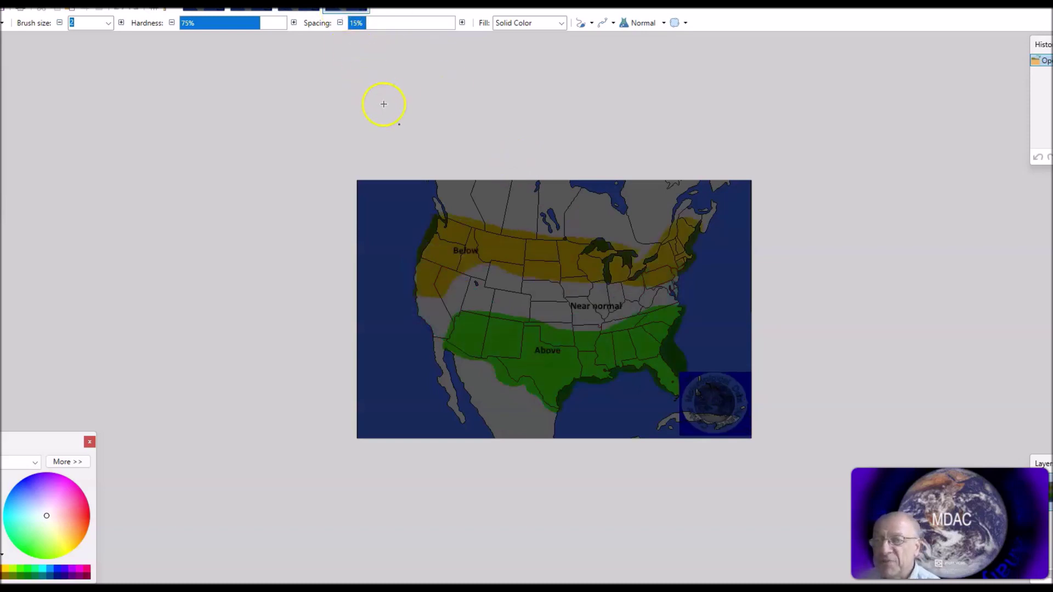